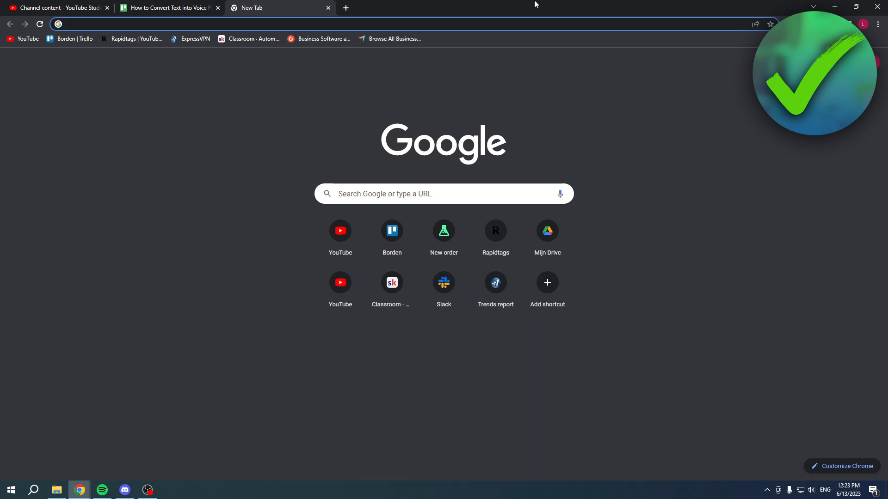
Open the LOVO AI voice generator website at lovo.ai.
drag(887, 65, 529, 5)
click(329, 8)
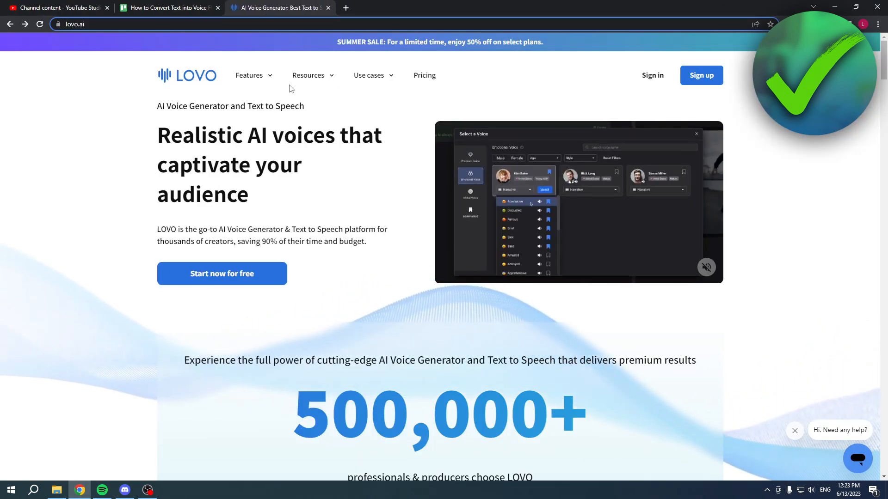
click(167, 21)
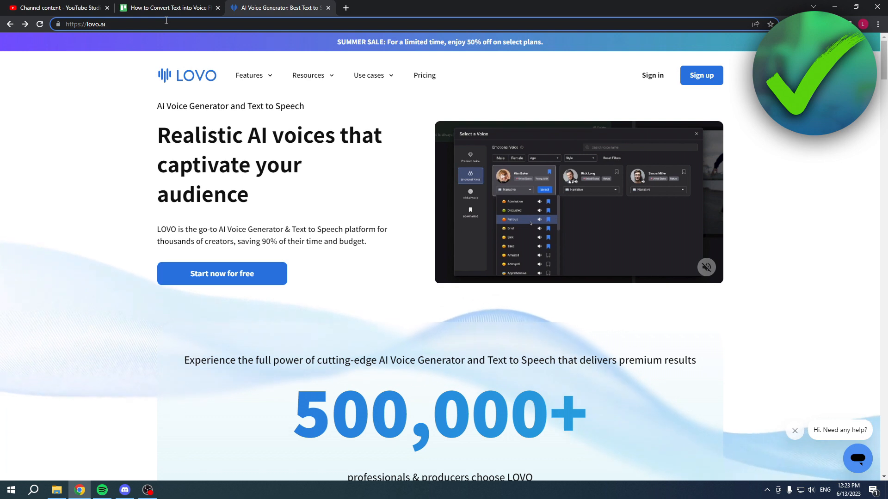
drag(157, 22, 61, 24)
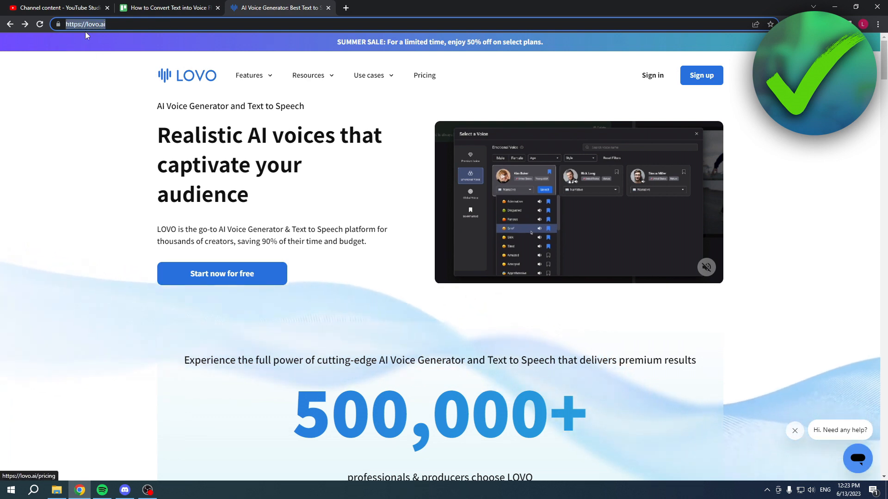
click(73, 71)
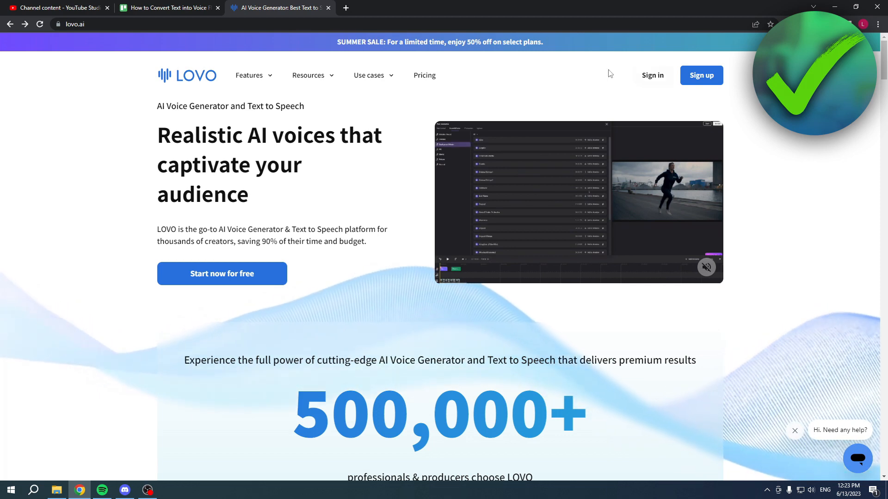
Review the LOVO pricing plans and return to the home page.
click(425, 75)
scroll(532, 207, down, 4)
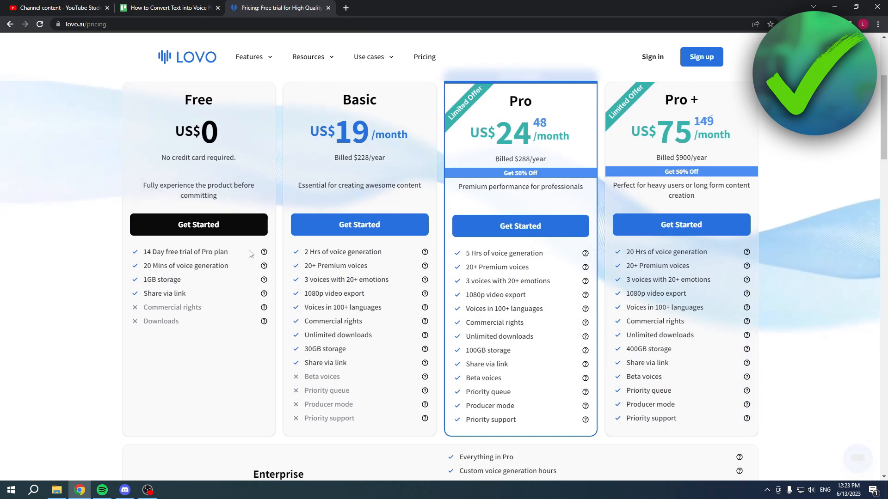
scroll(508, 185, up, 4)
key(alt+Left)
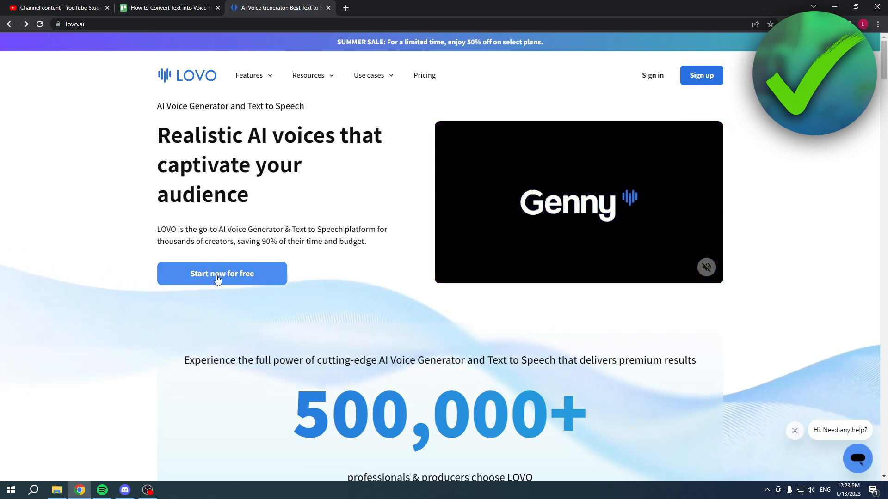
Start LOVO for free and create a new Voice Over project in the Genny workspace.
click(224, 280)
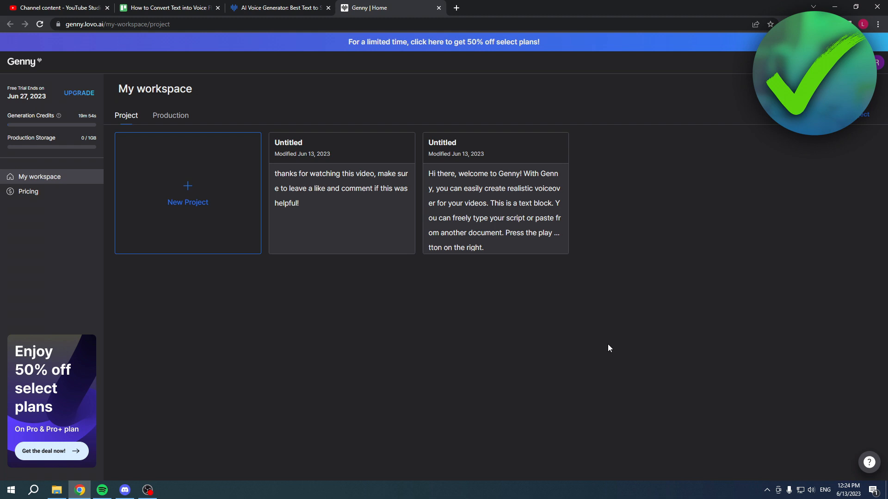
click(205, 194)
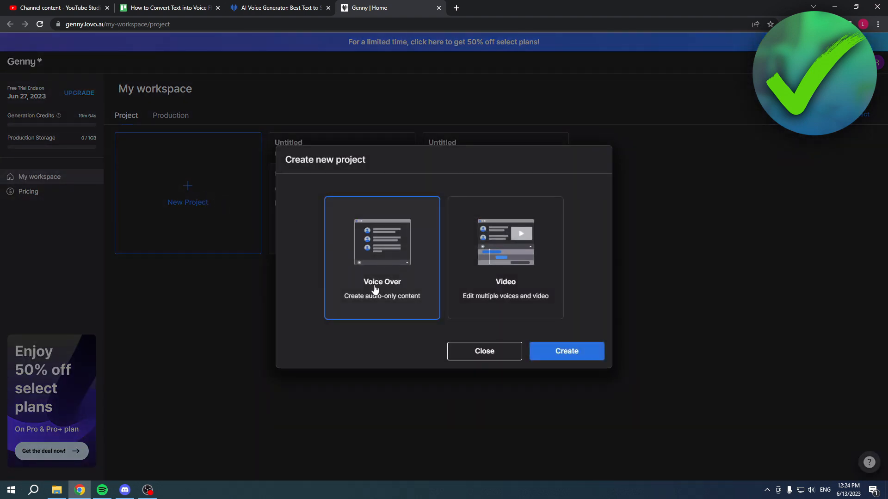
click(531, 305)
click(411, 304)
click(555, 351)
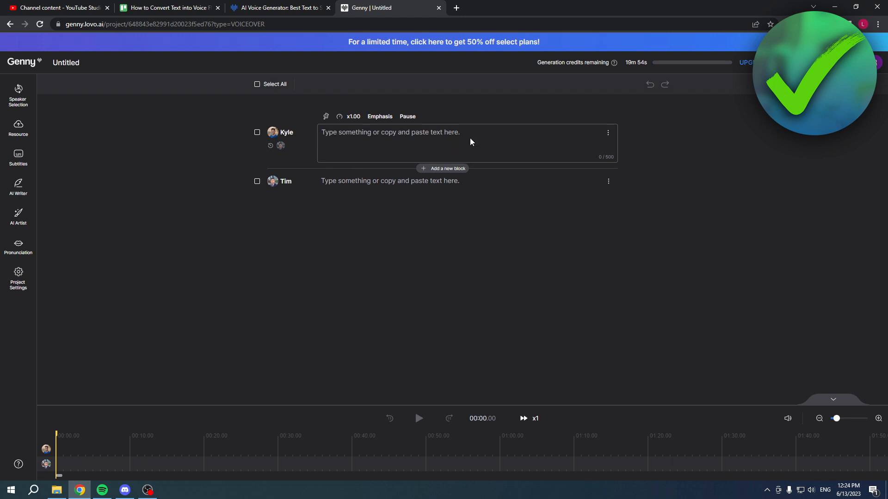
Open the voice selection for the first text block and filter the Global Voice list to English - US.
click(283, 134)
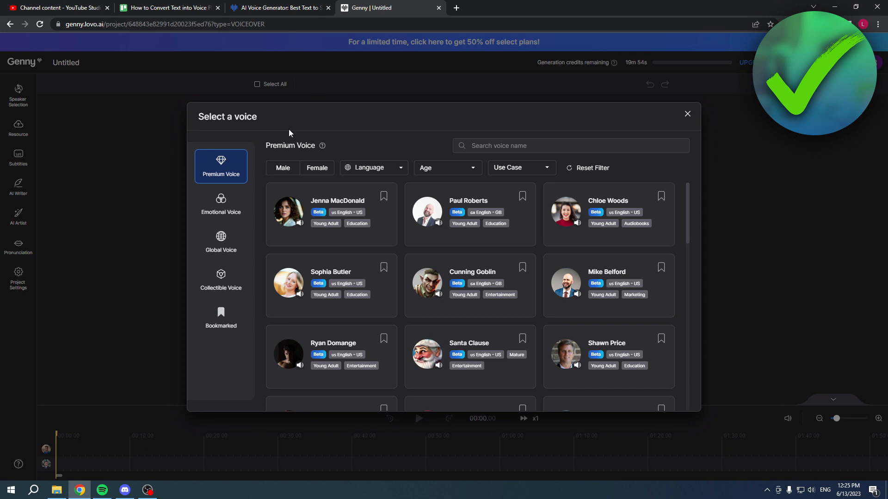
click(213, 242)
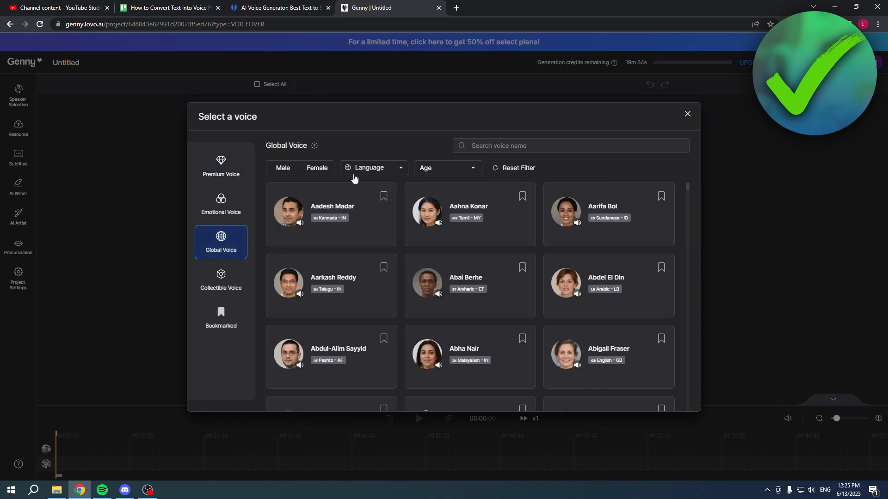
click(368, 168)
text(english)
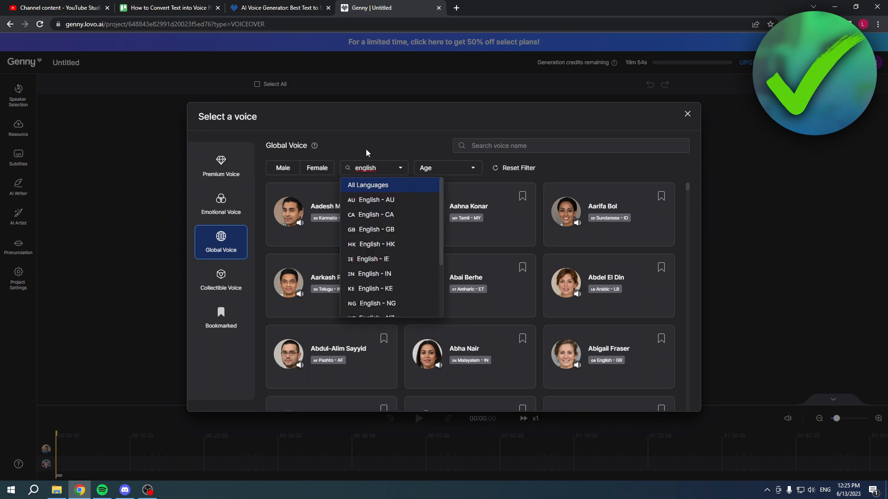
scroll(396, 208, down, 3)
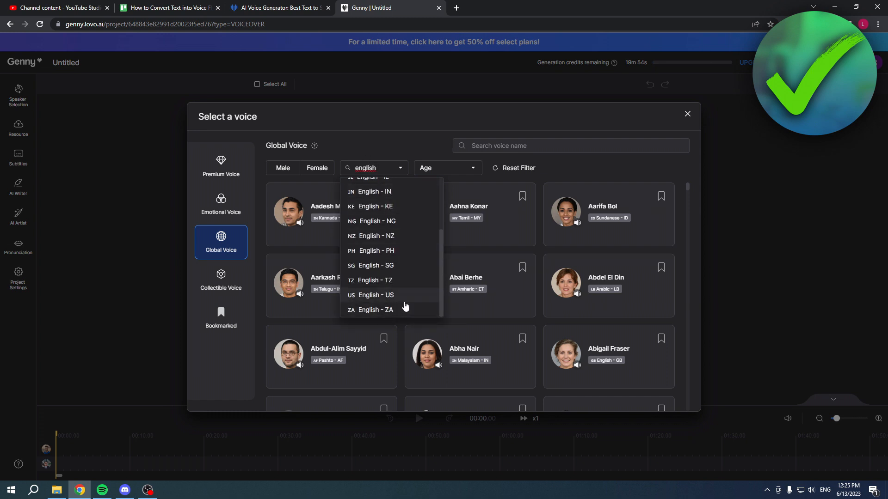
scroll(411, 299, up, 3)
scroll(419, 210, down, 3)
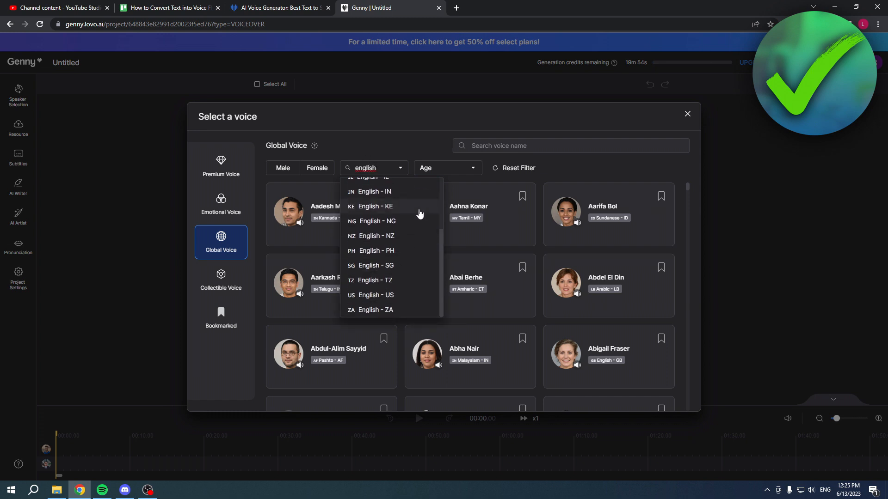
click(397, 294)
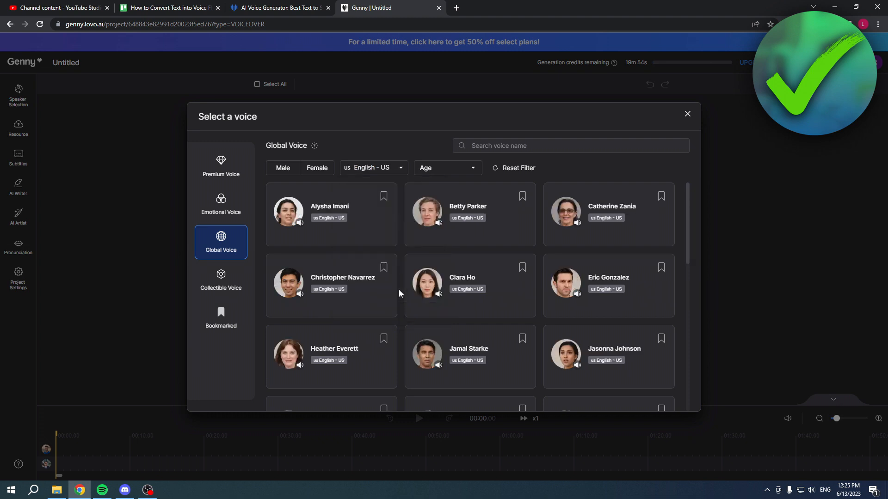
Assign the Peter Lee voice to the first text block.
mouse_move(429, 285)
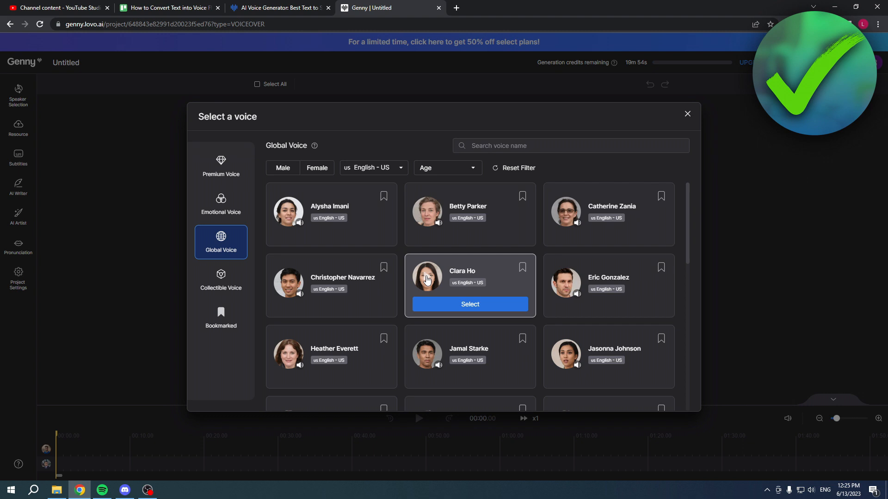
scroll(407, 282, down, 2)
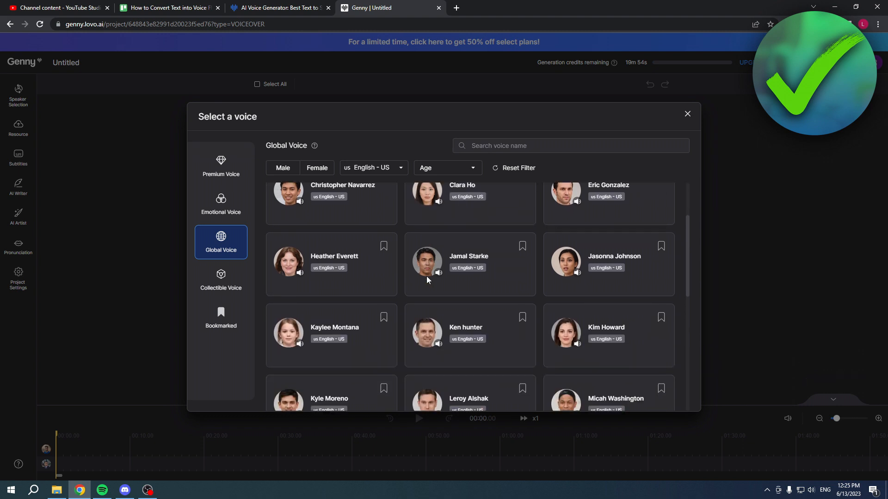
scroll(389, 284, down, 3)
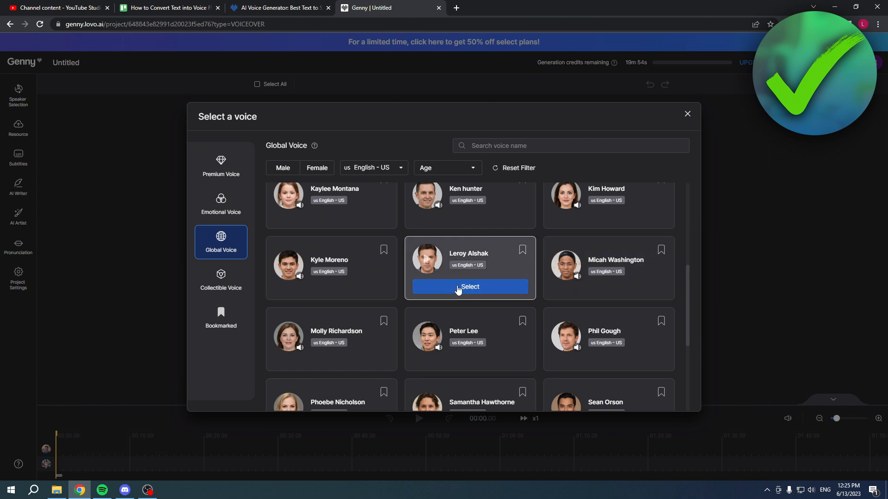
click(485, 357)
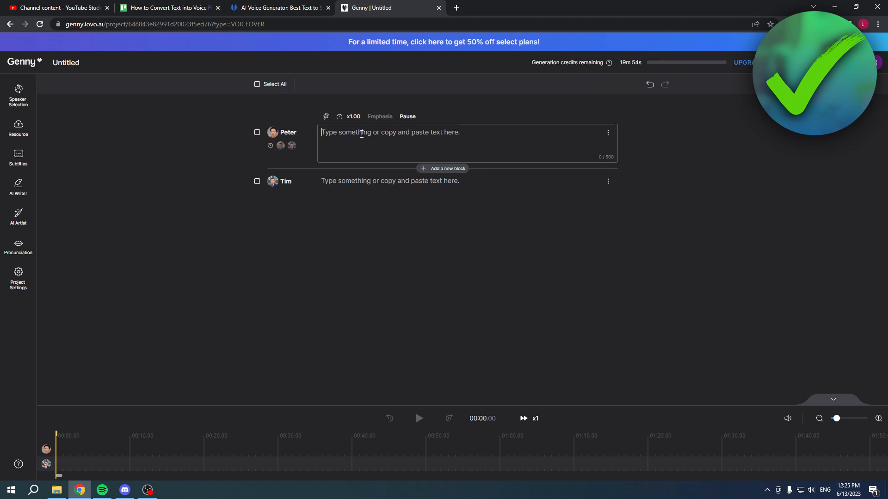
Enter "If this video was helpful, let me know in the comments and leave a like as well!" in the first block and generate its speech.
text(If this video was helpful, let me know in the comments and leave a like as well!)
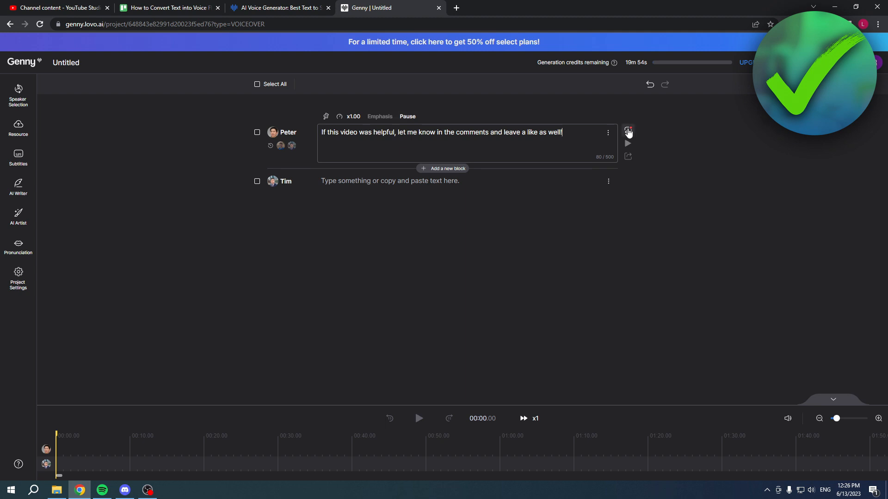
click(629, 132)
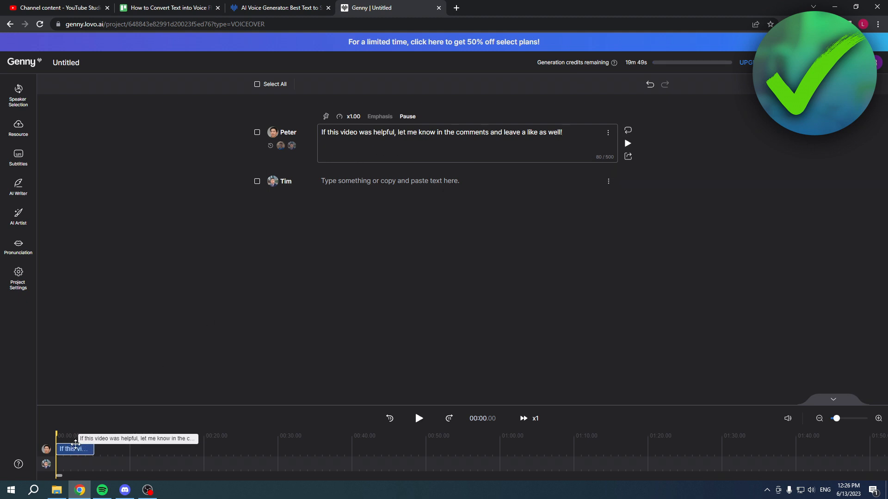
Move the timeline playhead back to the start and play the generated voice clip.
click(87, 440)
drag(90, 438, 97, 435)
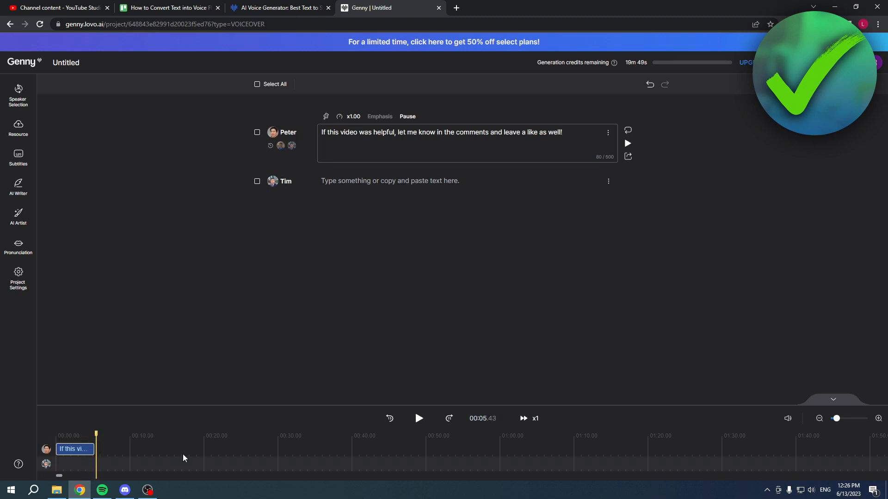
drag(96, 435, 39, 435)
click(420, 420)
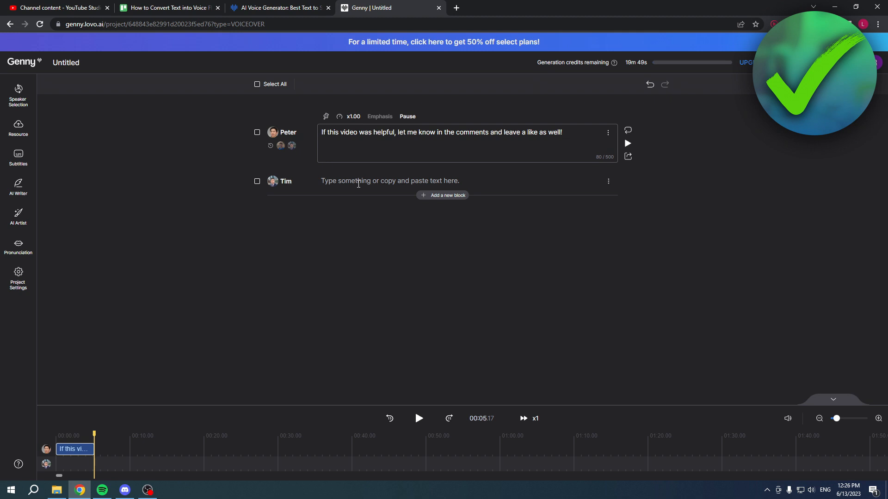
Add three text blocks below the existing ones and switch the second block's voice to Peter.
click(453, 195)
click(446, 222)
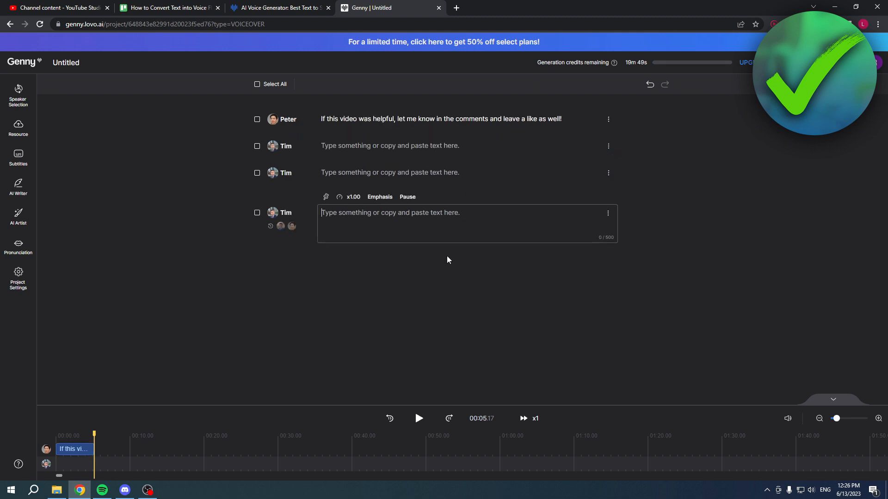
click(448, 250)
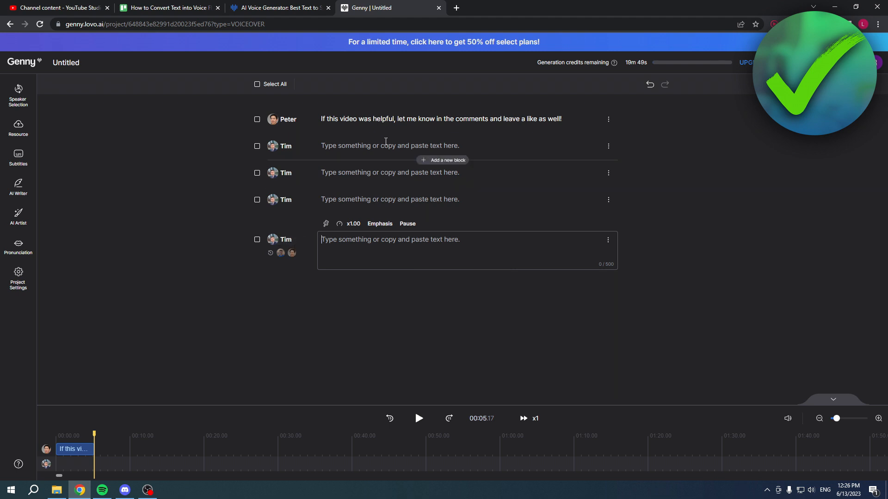
click(385, 144)
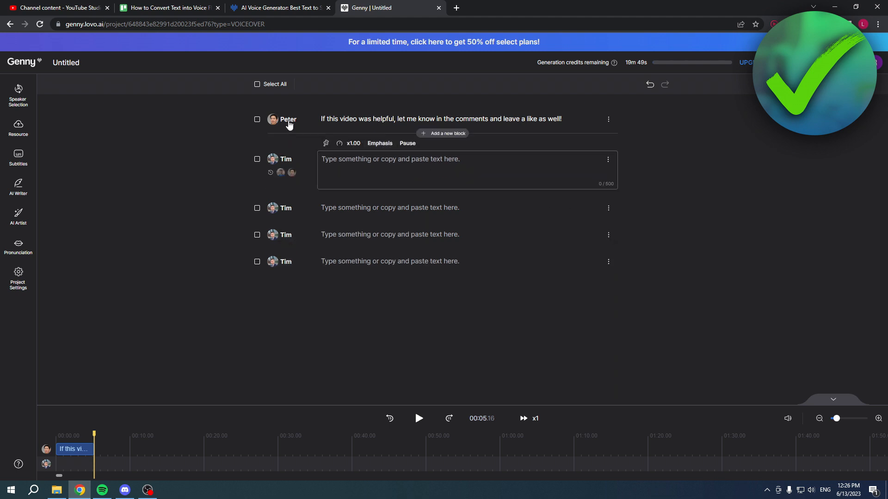
click(291, 173)
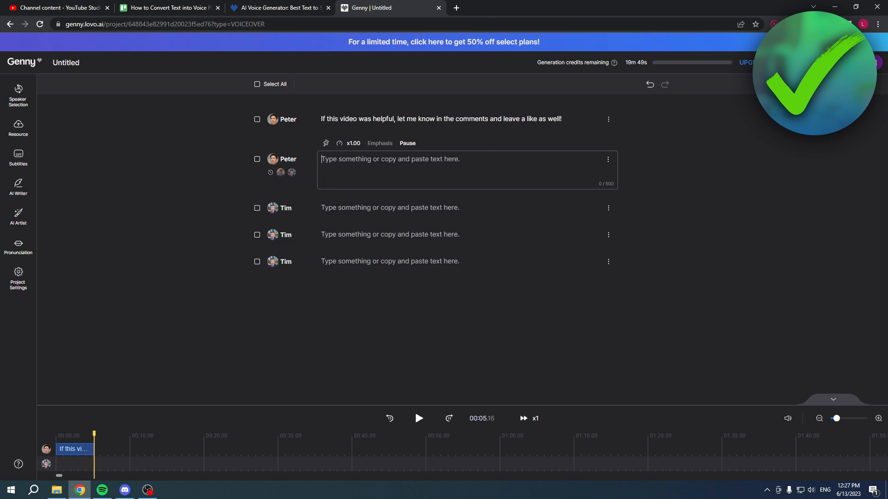
Export the voice-over in mp3 format under the name Untitled.
click(832, 62)
drag(433, 236, 370, 241)
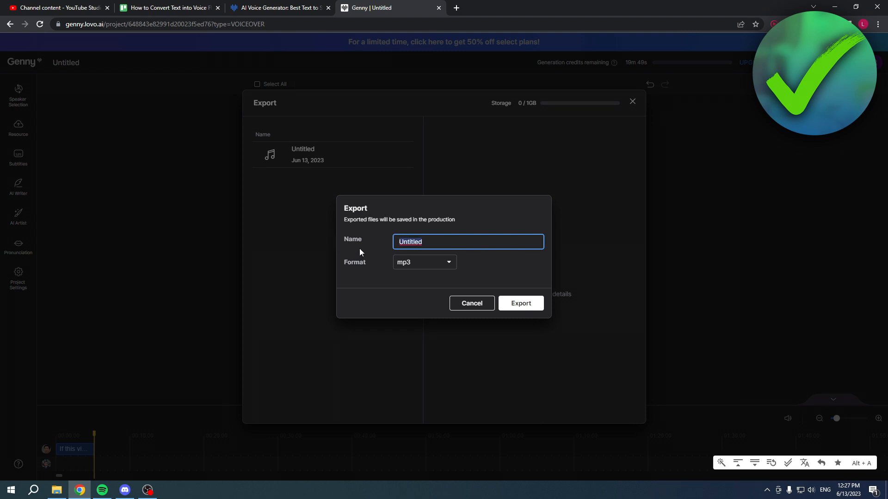
click(431, 266)
click(443, 282)
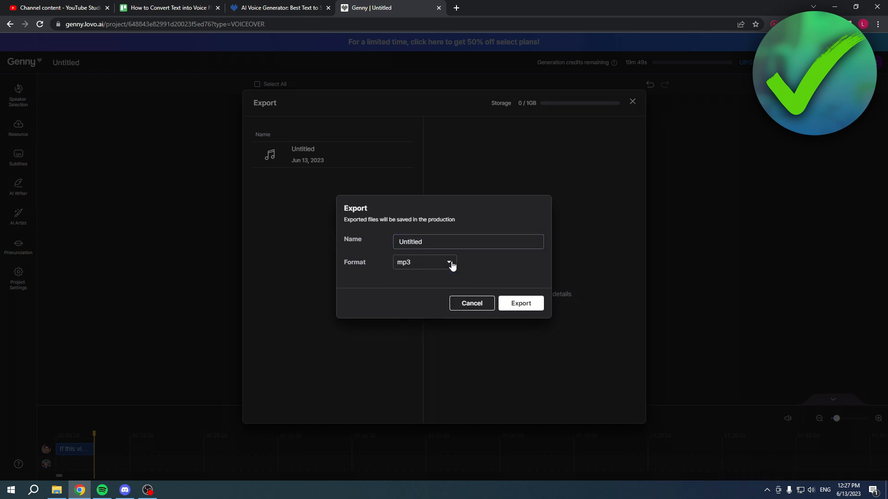
click(527, 303)
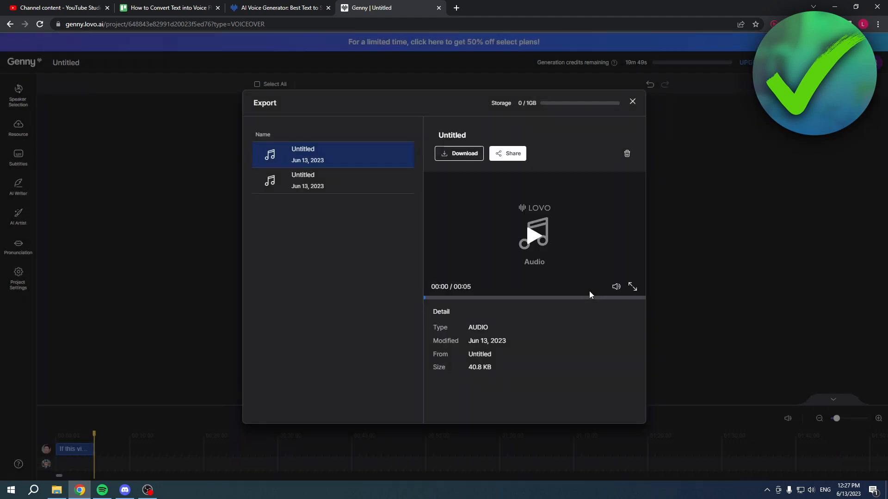
Preview the newly exported audio briefly and try to download it.
click(535, 236)
click(622, 215)
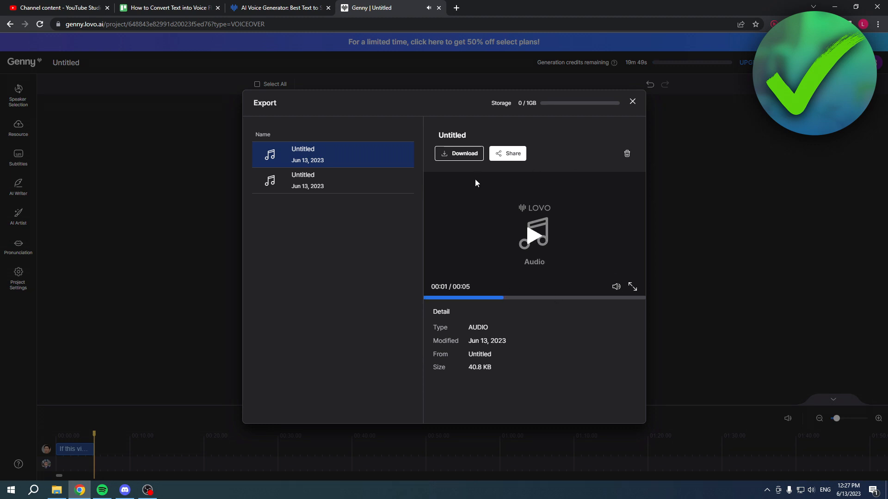
click(465, 154)
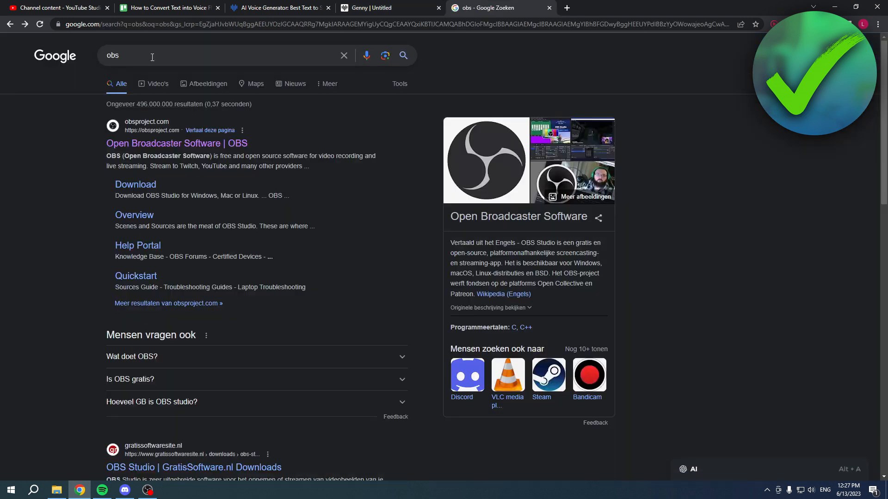
Open the OBS website from the Google results for "obs" and download OBS Studio for Windows.
drag(152, 56, 76, 60)
click(73, 90)
click(176, 143)
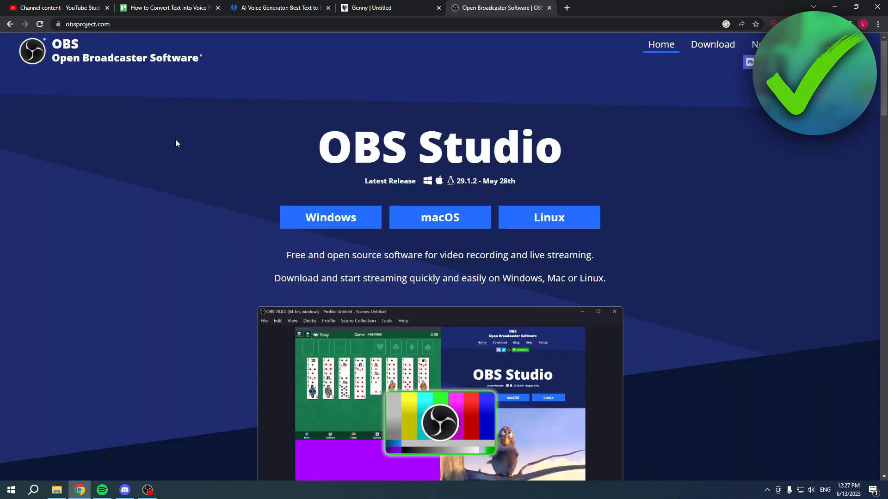
click(321, 217)
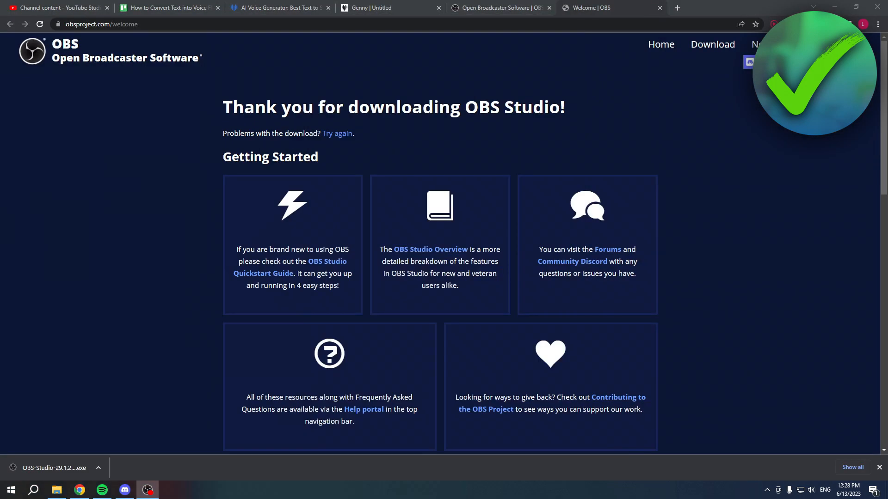
Return to the Genny export window and resume playing the exported audio.
click(379, 4)
click(536, 217)
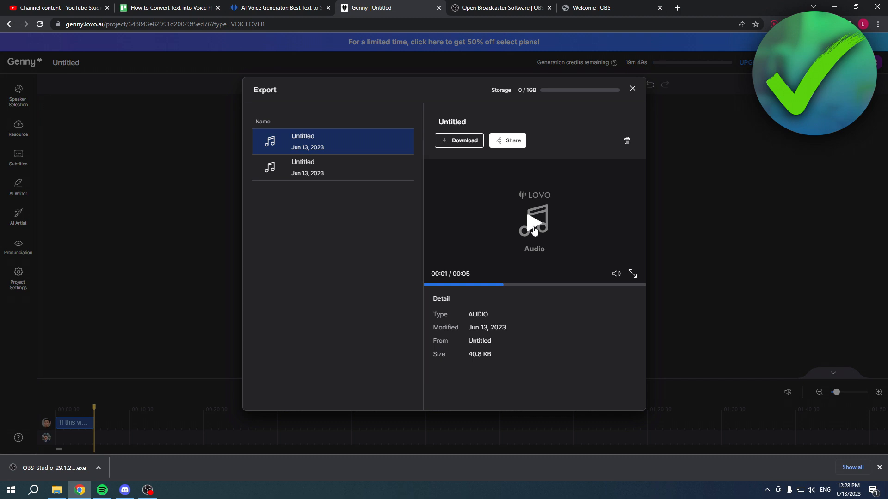